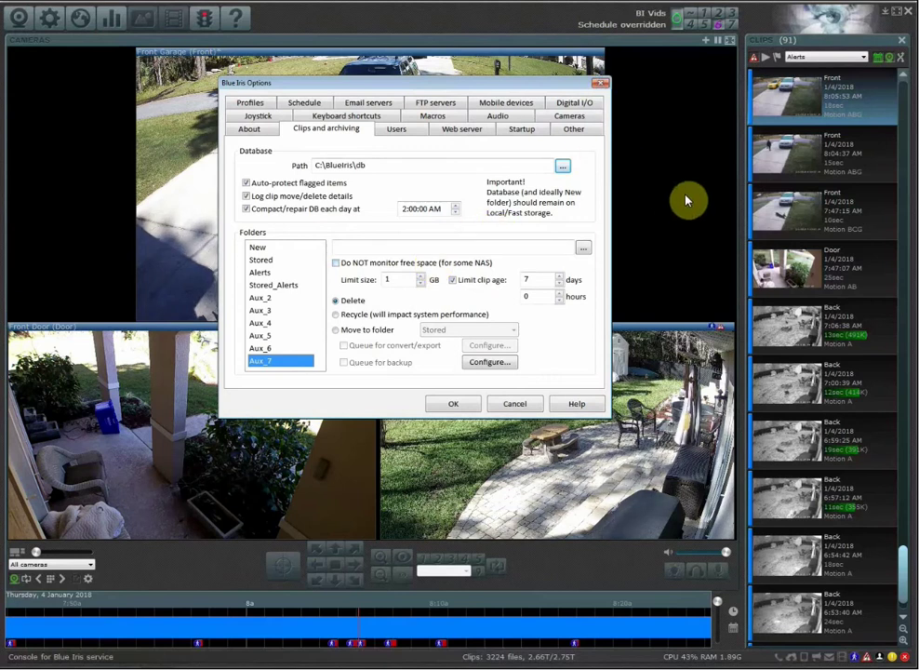
Step: Close the options and open the Front camera's 8:05:53 AM alert clip
{"action": "left_click", "coordinate": [601, 86]}
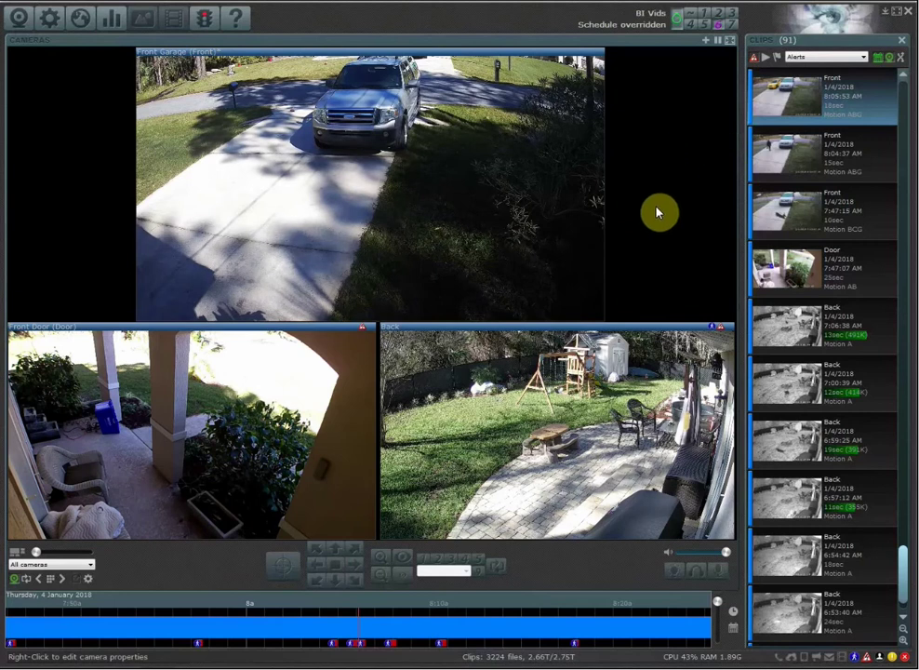
{"action": "double_click", "coordinate": [833, 118]}
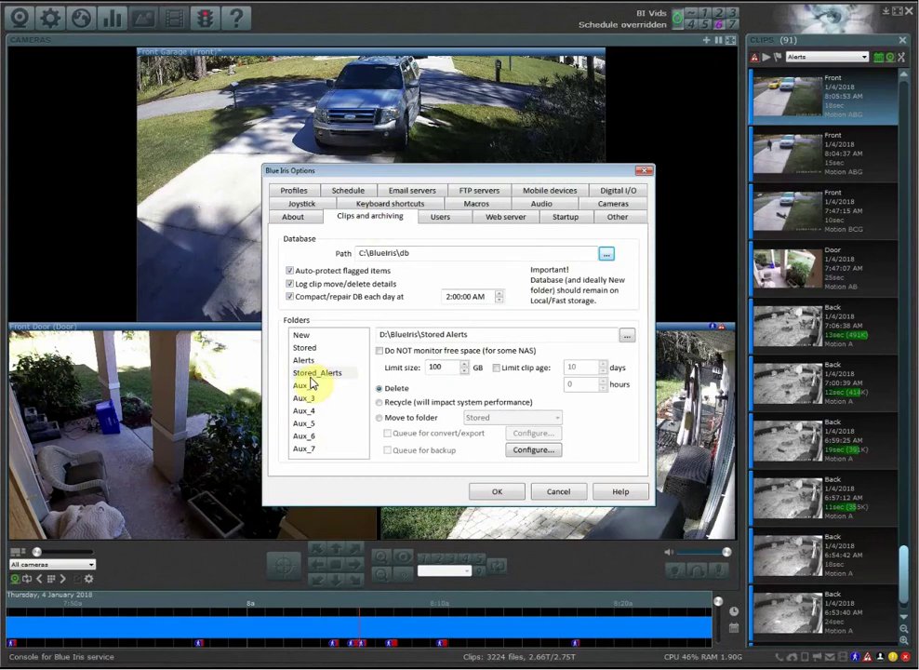
Step: Compare the storage paths of the Stored_Alerts and Stored folders in the clip archiving settings
{"action": "left_click", "coordinate": [310, 372]}
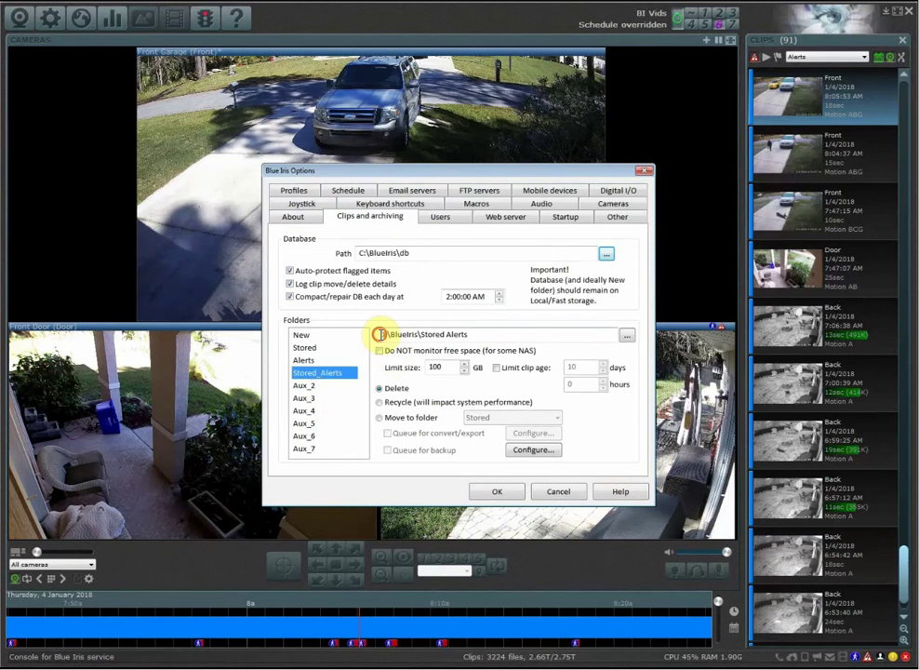
{"action": "left_click_drag", "start_coordinate": [379, 335], "coordinate": [488, 342]}
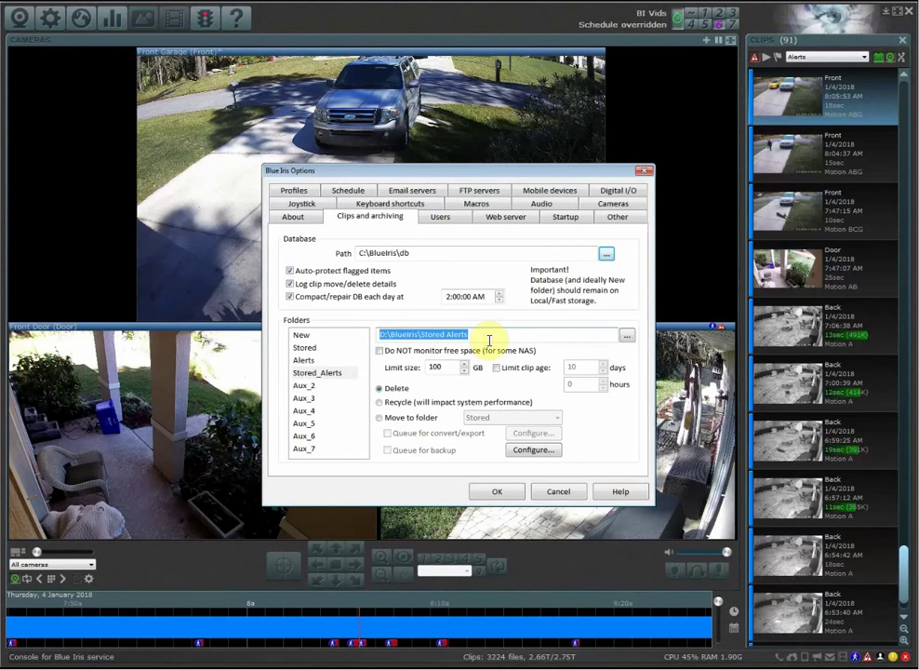
{"action": "left_click", "coordinate": [318, 348]}
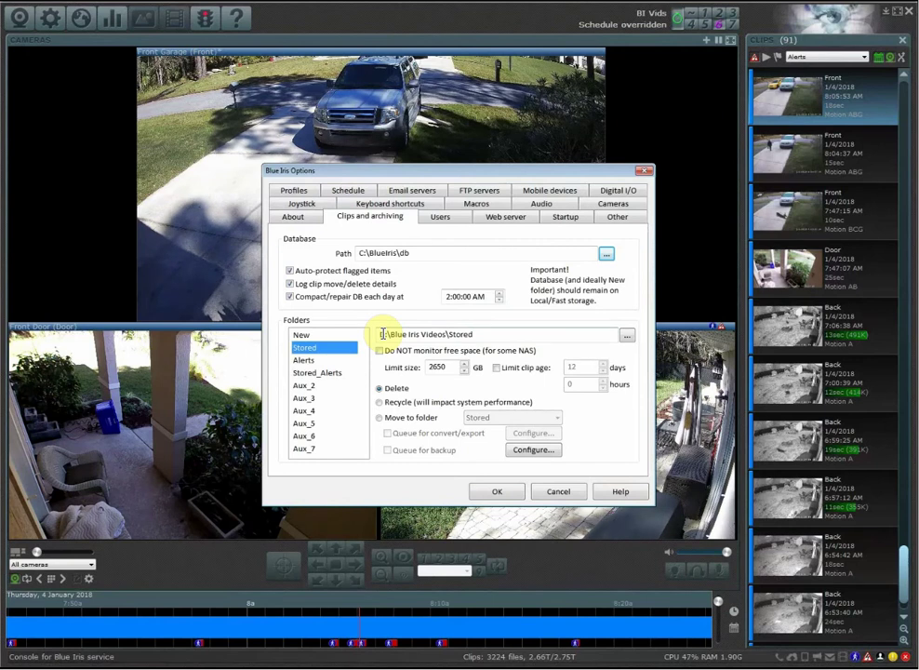
{"action": "left_click", "coordinate": [317, 372]}
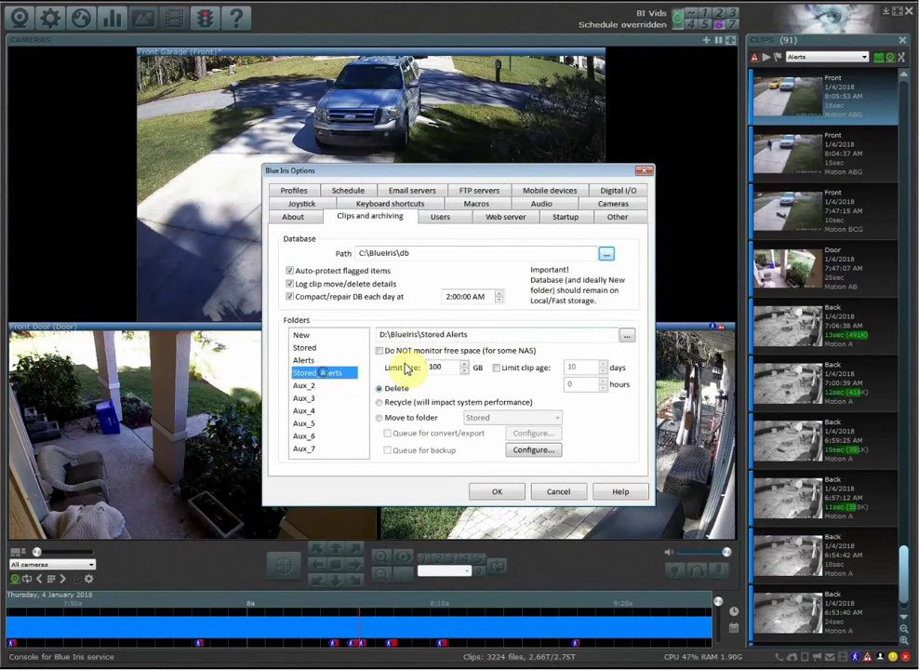
{"action": "left_click_drag", "start_coordinate": [423, 334], "coordinate": [486, 334]}
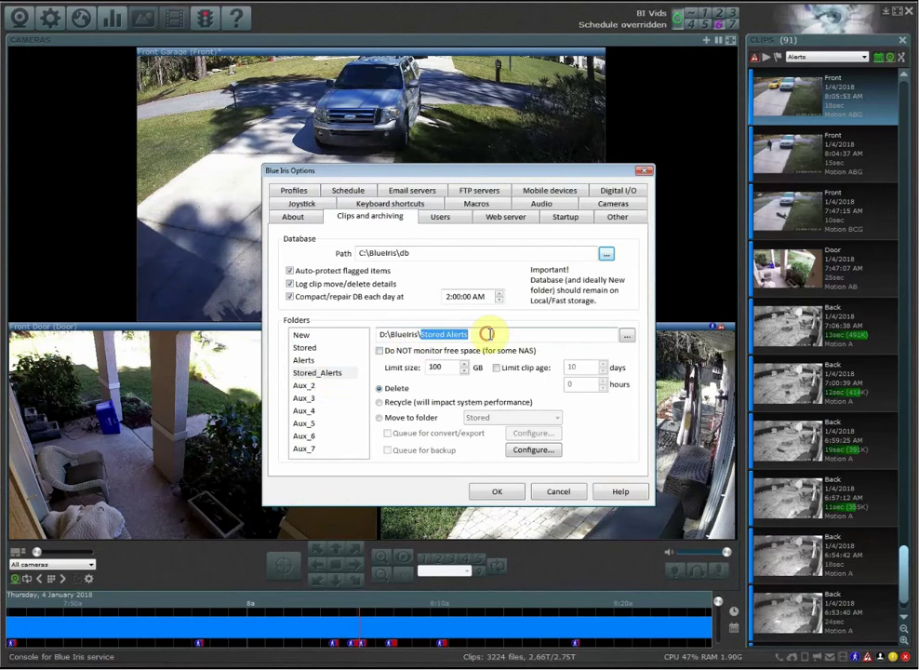
{"action": "left_click", "coordinate": [465, 384]}
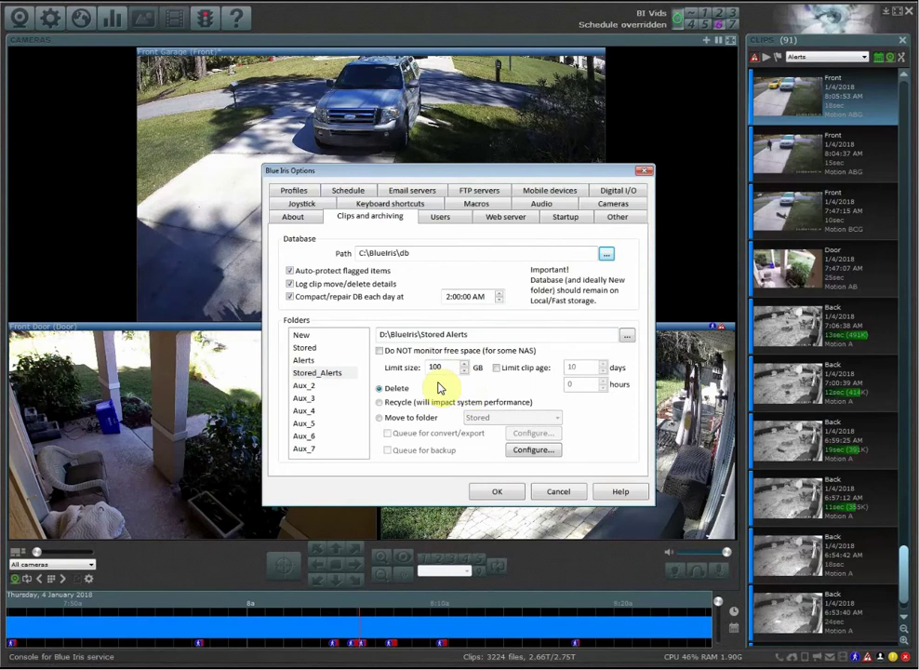
Step: Set the Stored_Alerts folder's size limit to 500 GB, save it and check the clip storage allocation
{"action": "left_click", "coordinate": [331, 372]}
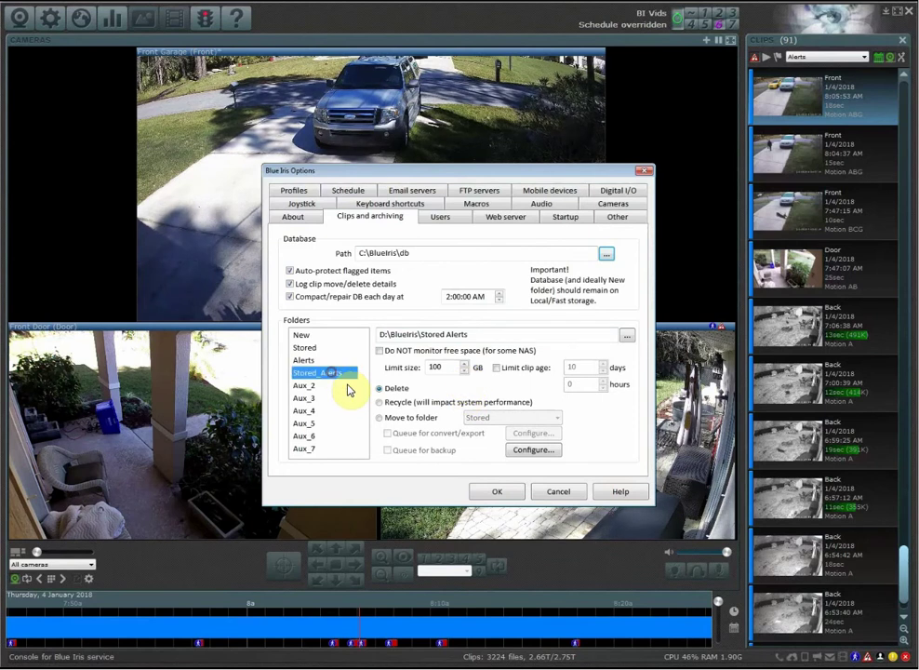
{"action": "left_click", "coordinate": [447, 367]}
{"action": "double_click", "coordinate": [434, 366]}
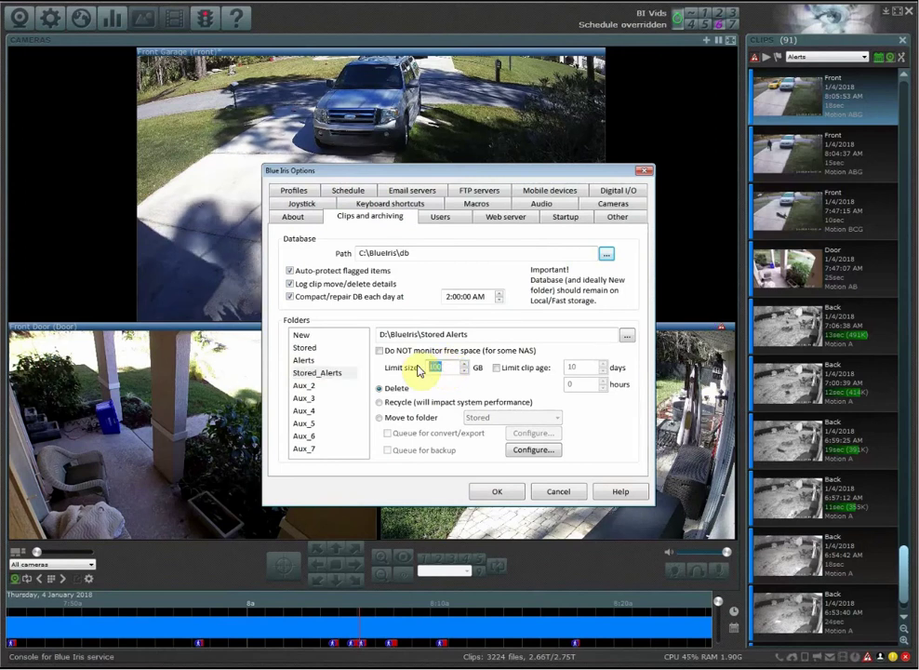
{"action": "type", "text": "500"}
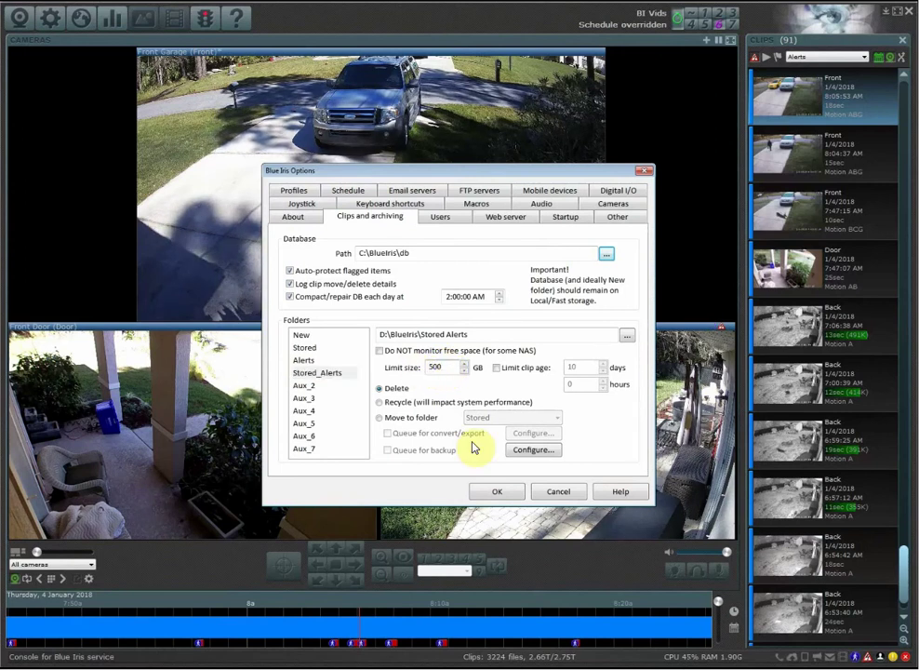
{"action": "left_click", "coordinate": [499, 491]}
{"action": "left_click", "coordinate": [110, 25]}
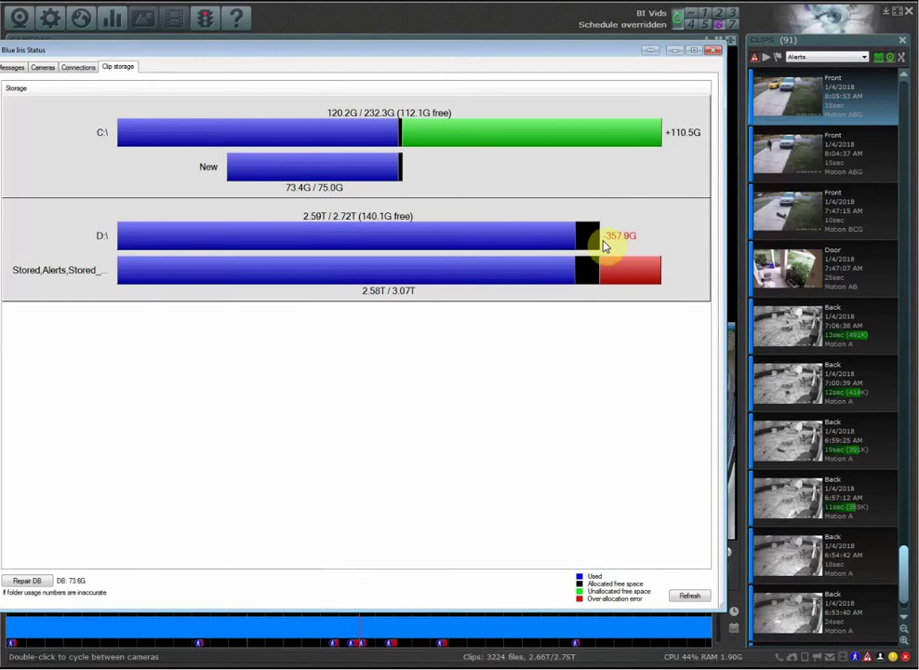
{"action": "left_click", "coordinate": [713, 50]}
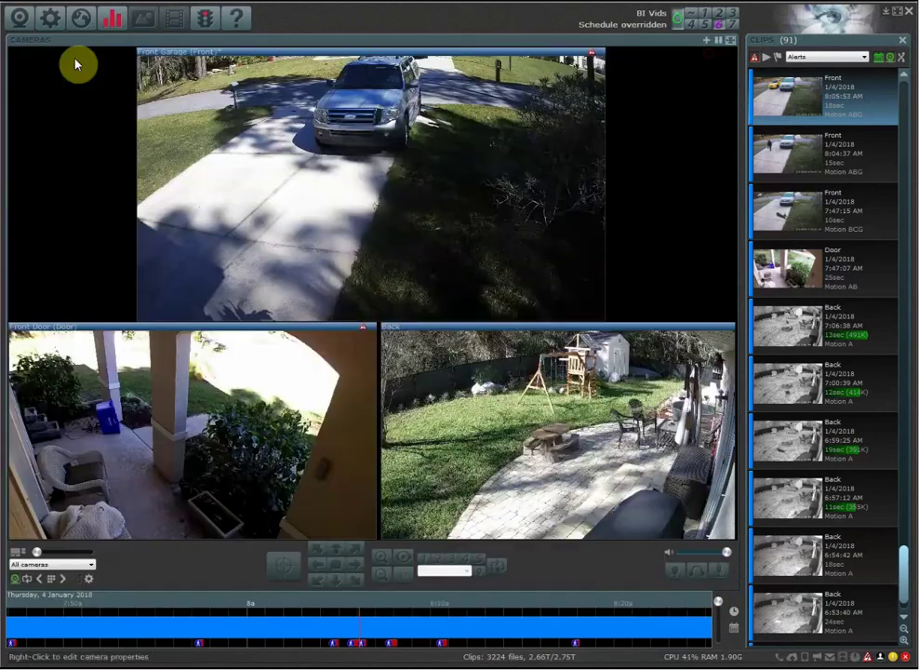
Step: Set the Stored_Alerts folder's size limit to 100 GB, save it and recheck the clip storage allocation
{"action": "left_click", "coordinate": [51, 18]}
{"action": "left_click", "coordinate": [362, 215]}
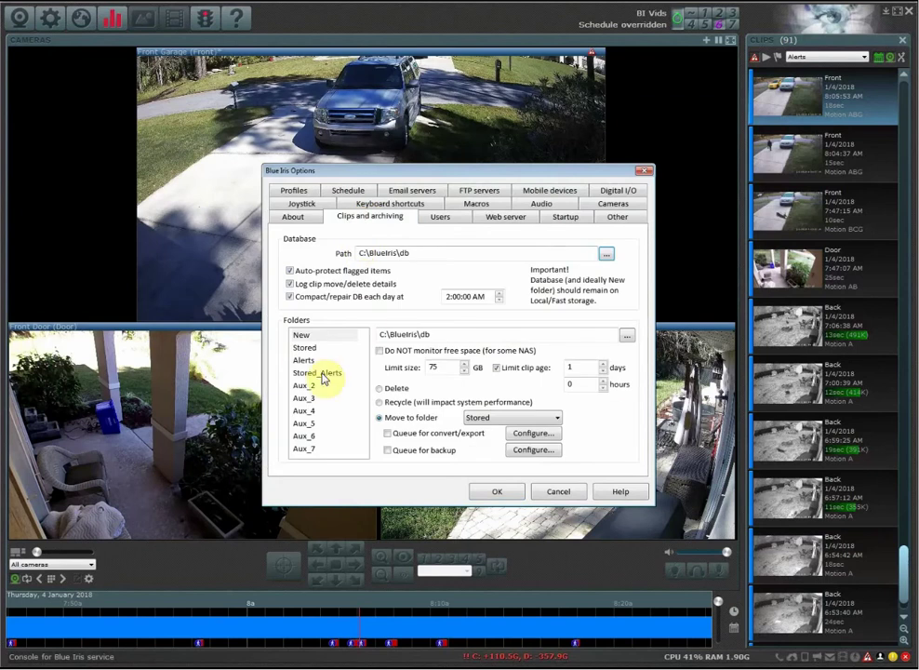
{"action": "left_click", "coordinate": [306, 349]}
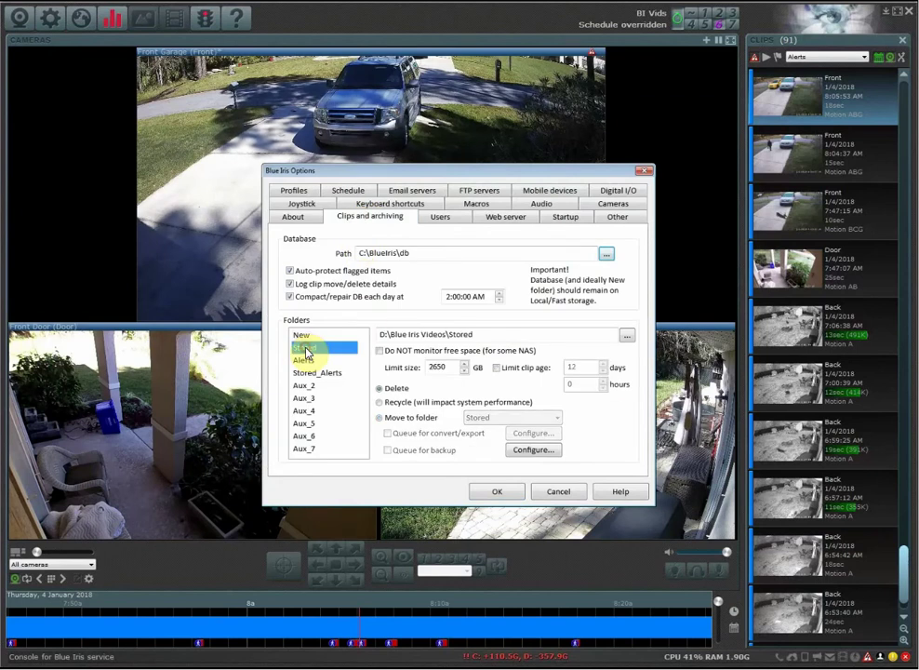
{"action": "double_click", "coordinate": [432, 366]}
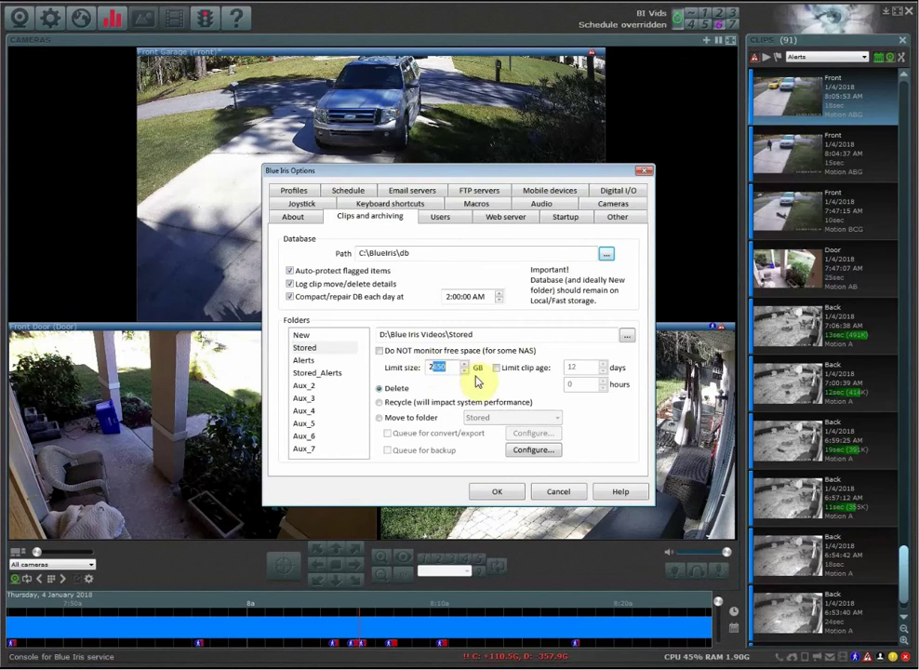
{"action": "left_click", "coordinate": [325, 374]}
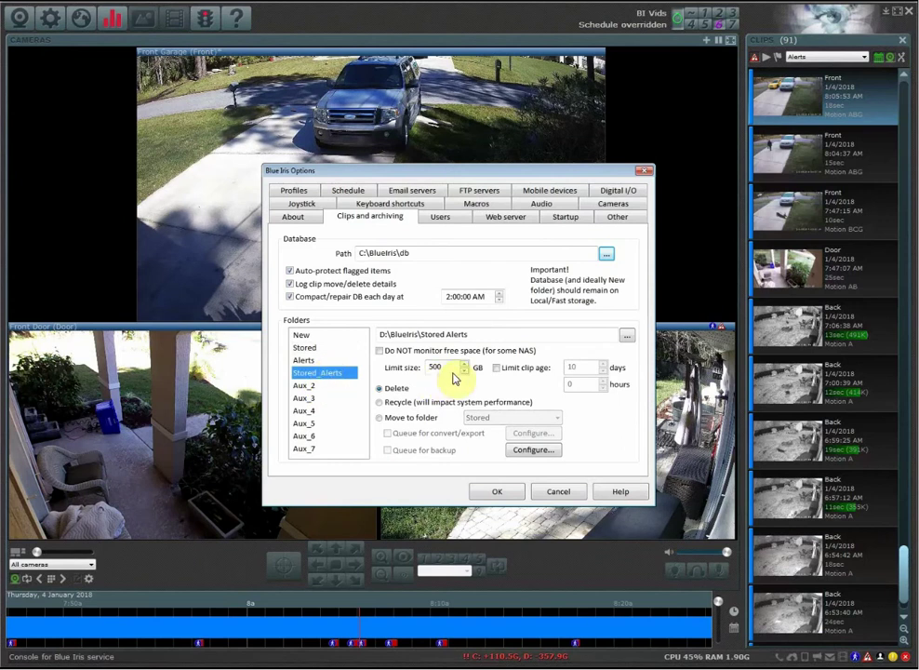
{"action": "left_click_drag", "start_coordinate": [454, 370], "coordinate": [377, 376]}
{"action": "type", "text": "100"}
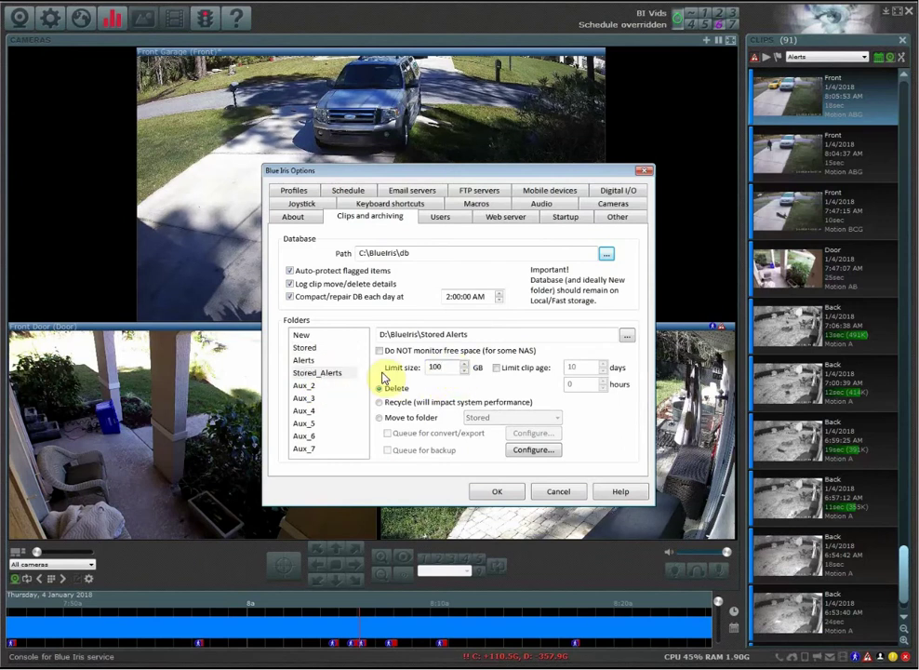
{"action": "left_click", "coordinate": [497, 492]}
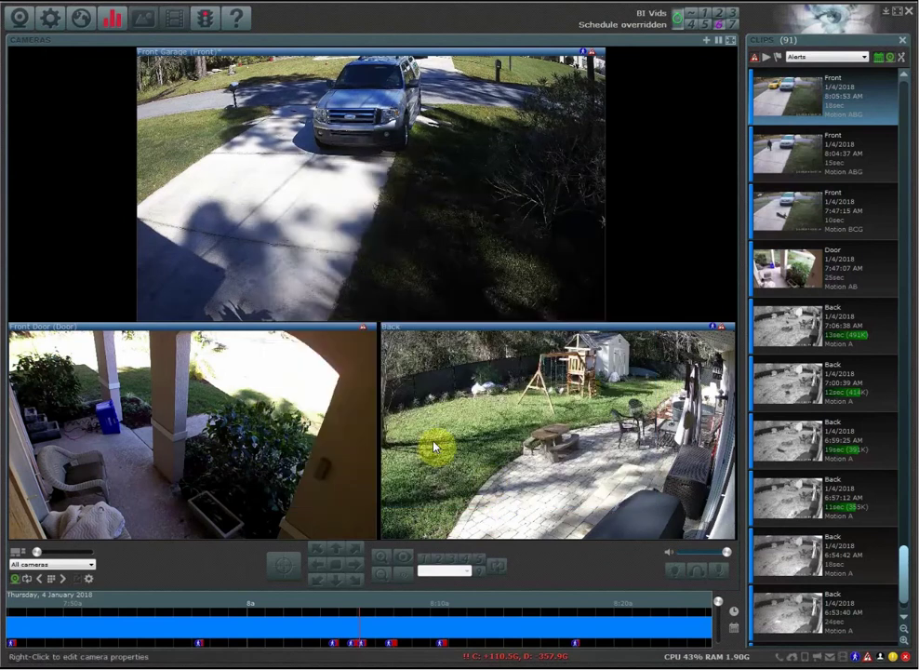
{"action": "left_click", "coordinate": [112, 14]}
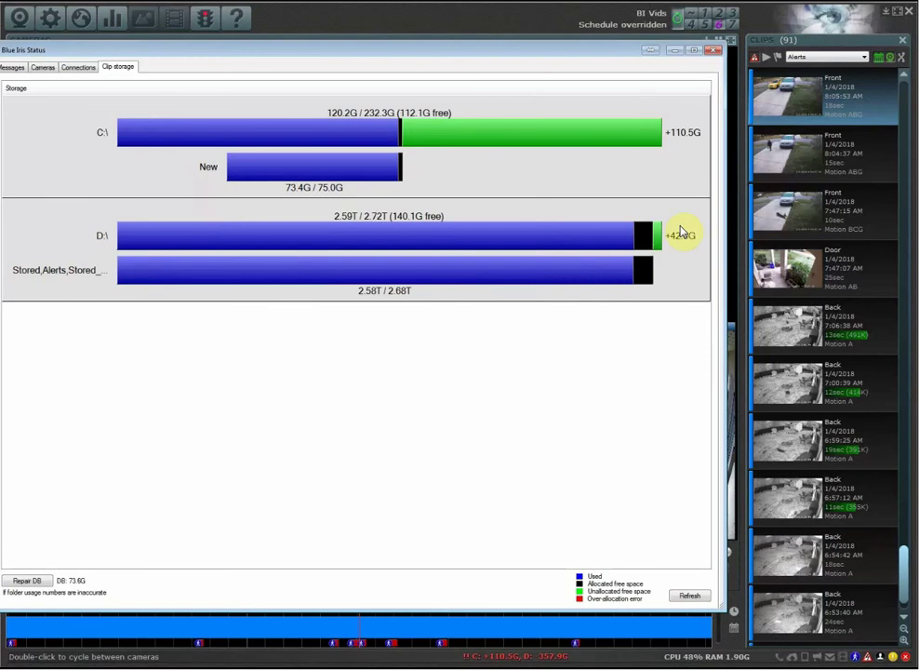
{"action": "left_click", "coordinate": [712, 48]}
Step: Review the Stored_Alerts folder's size limit in the clip archiving settings, then cancel the options
{"action": "left_click", "coordinate": [49, 24]}
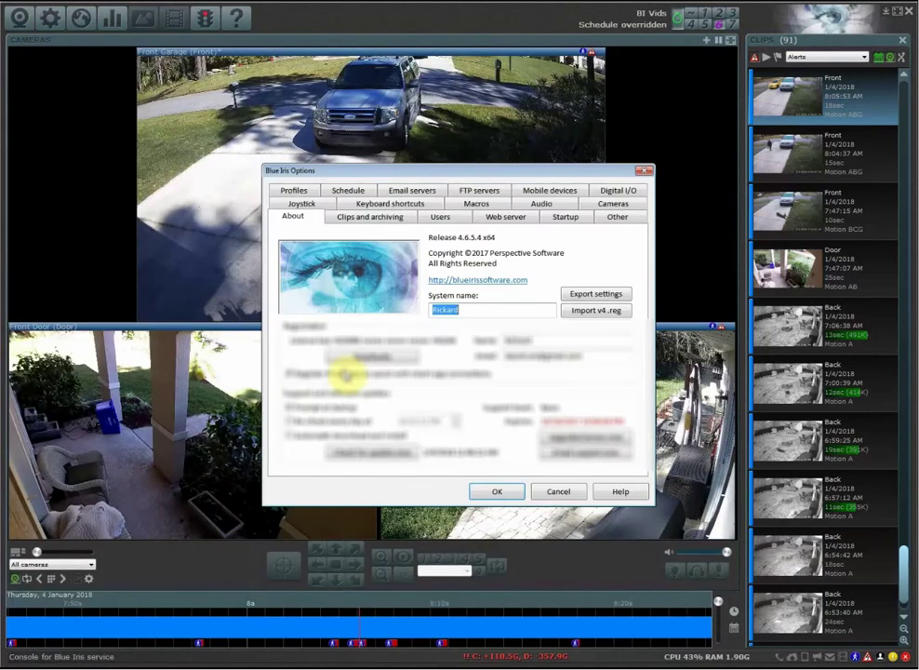
{"action": "left_click", "coordinate": [356, 213]}
{"action": "left_click", "coordinate": [317, 373]}
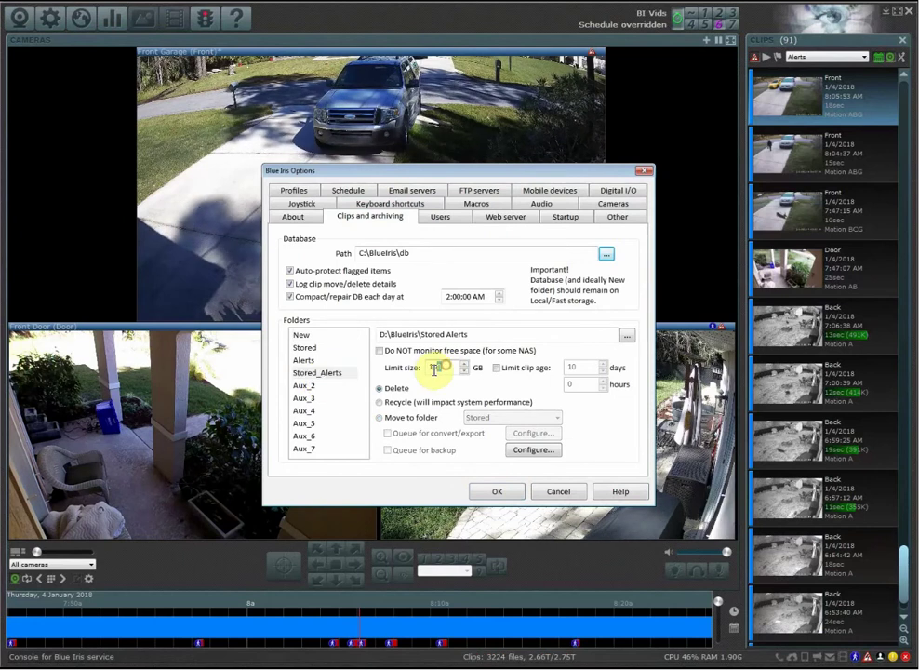
{"action": "left_click", "coordinate": [556, 493]}
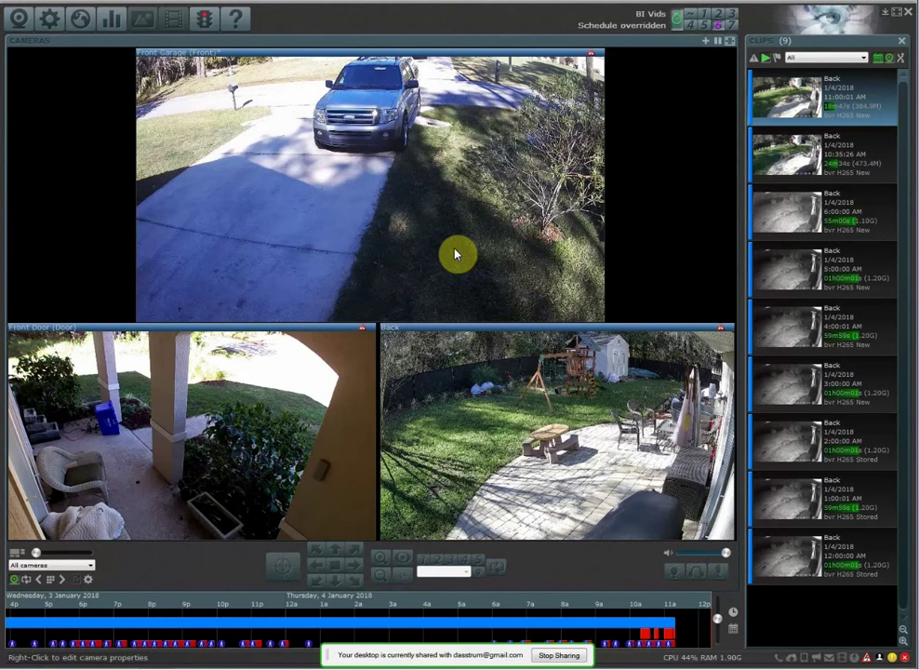
Step: Start adding a new camera with the full name "Cloned back camera" and the short name CBC
{"action": "left_click", "coordinate": [502, 410]}
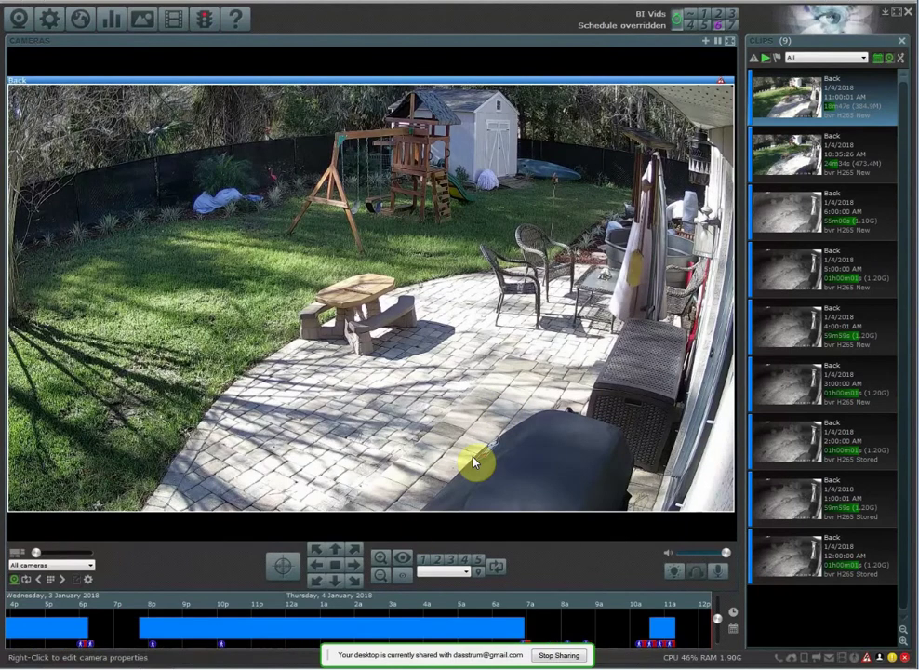
{"action": "left_click", "coordinate": [705, 44]}
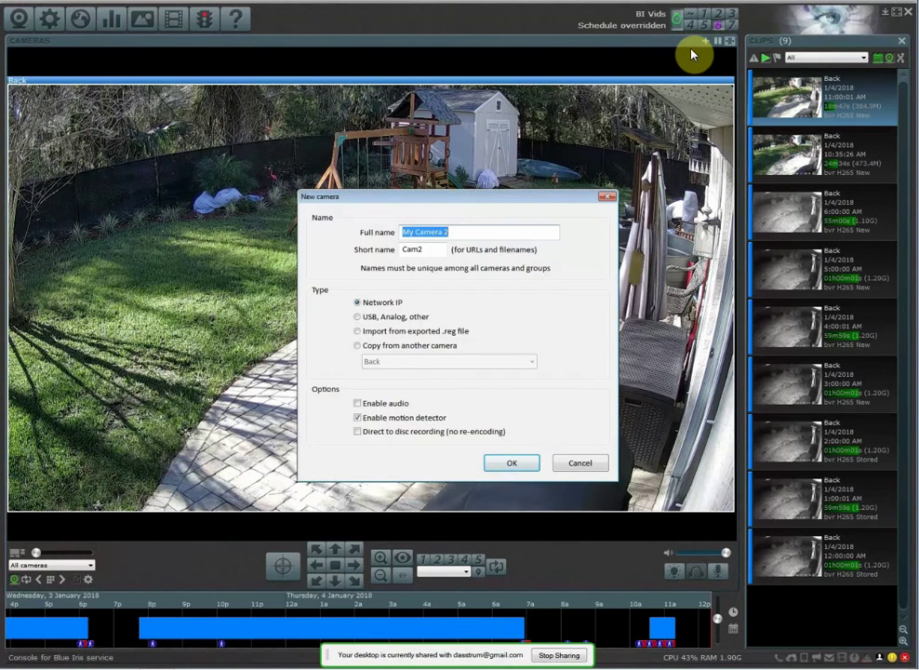
{"action": "type", "text": "Cloned back c"}
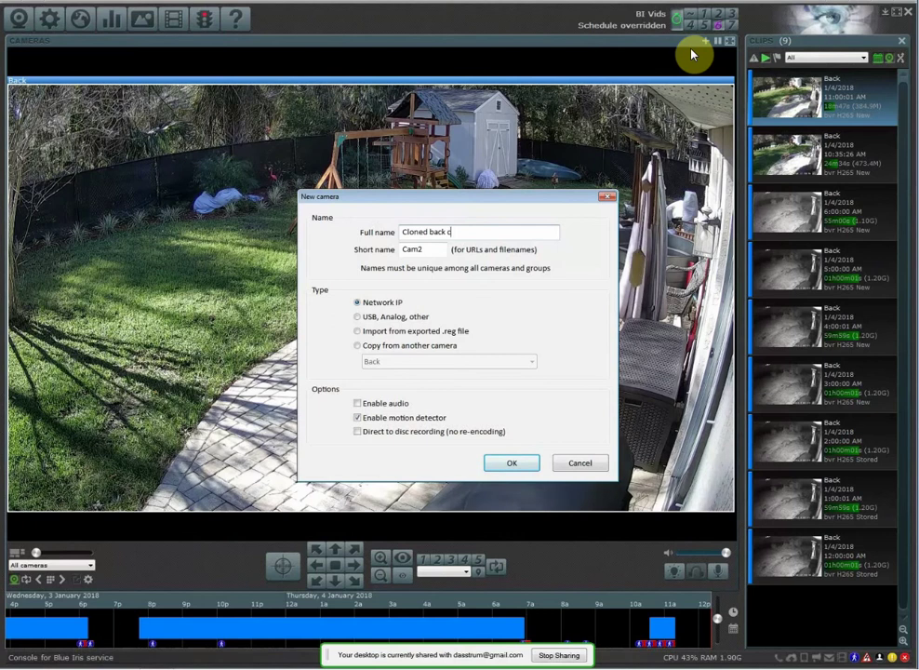
{"action": "type", "text": "amera"}
{"action": "key", "text": "Tab"}
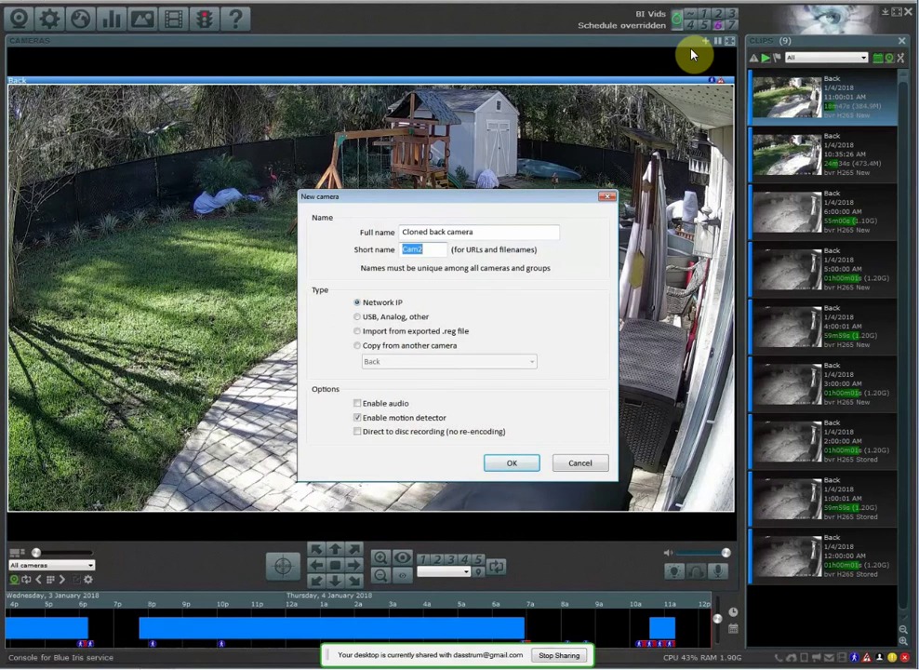
{"action": "type", "text": "CBC"}
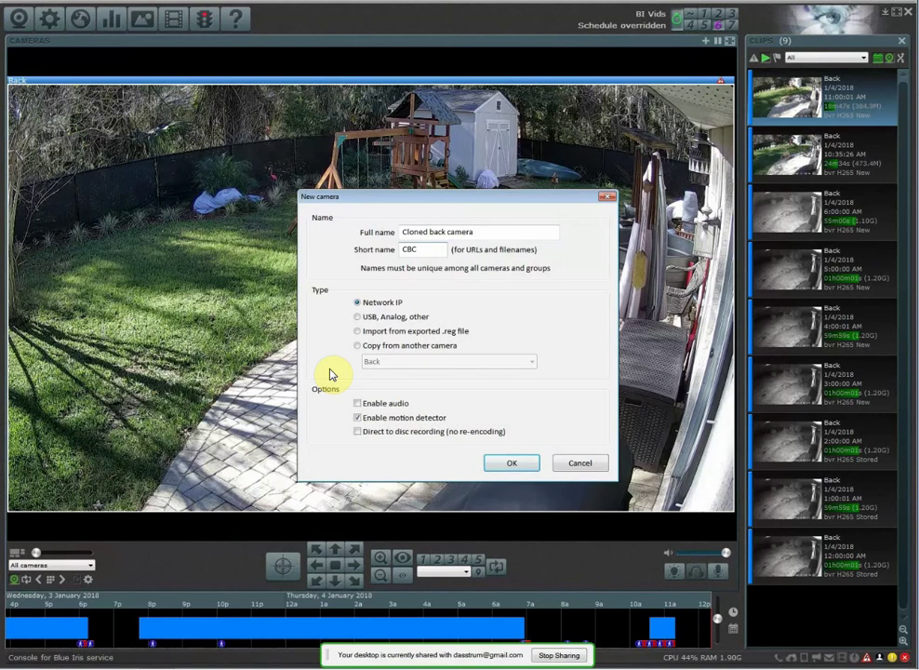
Step: Create the new camera as a copy of the existing Back camera
{"action": "left_click", "coordinate": [388, 348]}
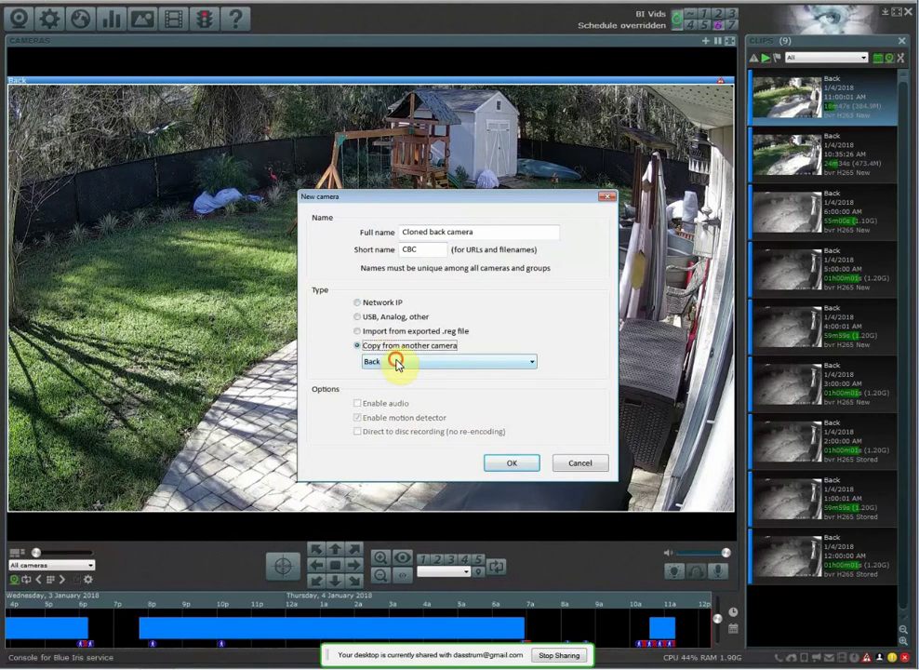
{"action": "left_click", "coordinate": [396, 360]}
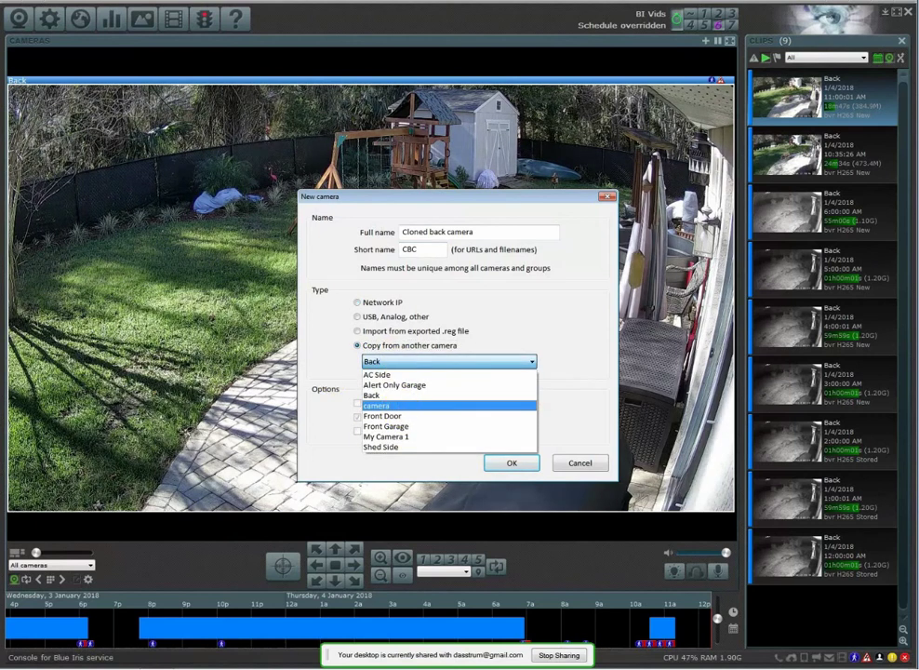
{"action": "left_click", "coordinate": [375, 394]}
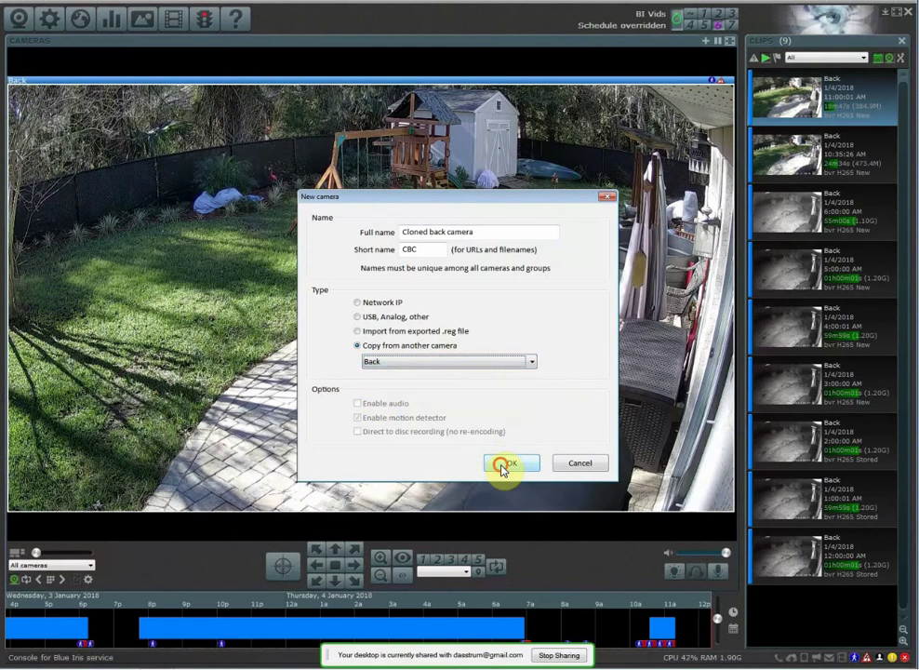
{"action": "left_click", "coordinate": [503, 463]}
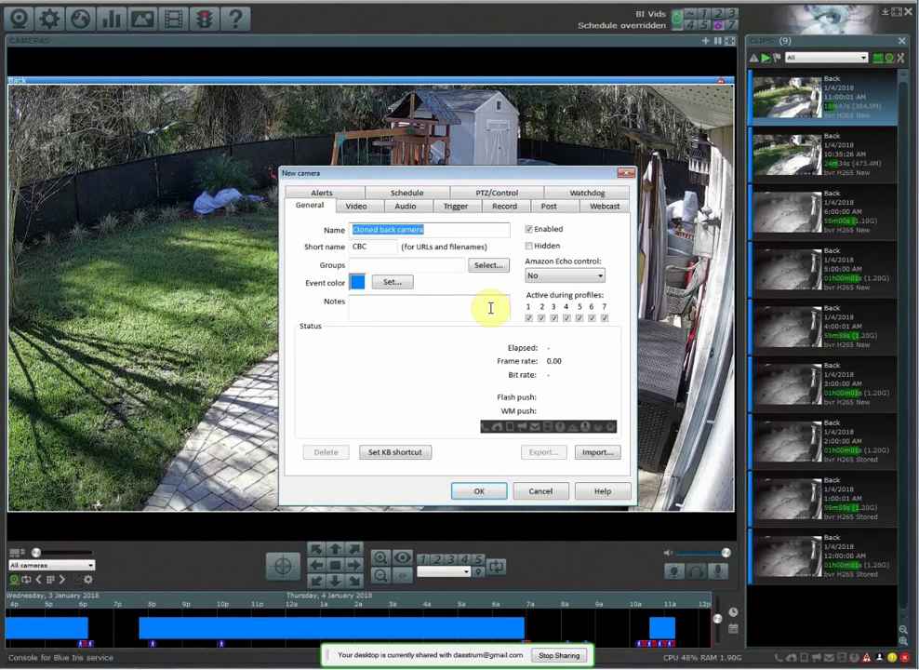
Step: Set the cloned camera's video recording for the At Work profile to When triggered
{"action": "left_click", "coordinate": [514, 210]}
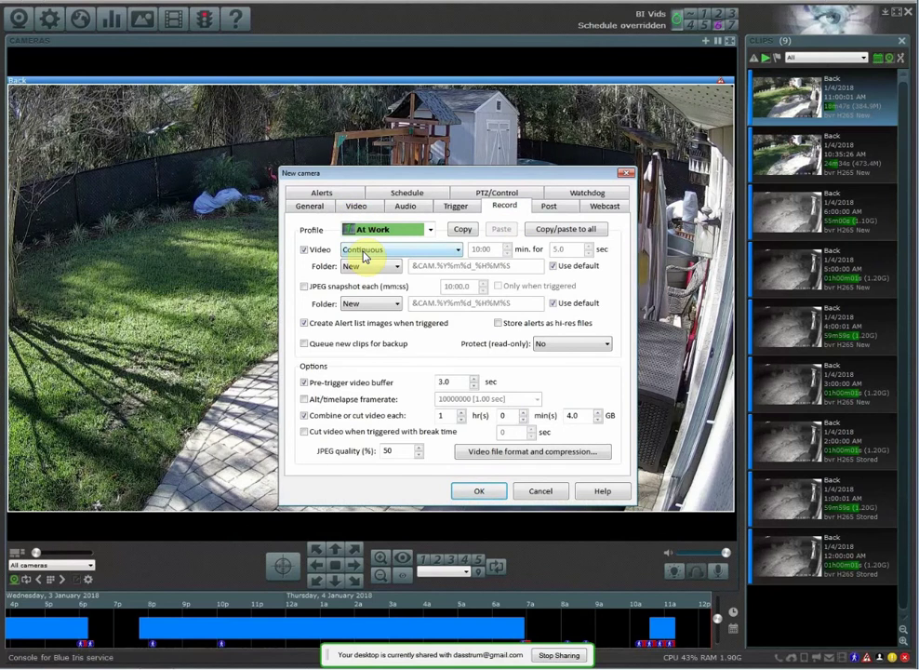
{"action": "left_click", "coordinate": [365, 249]}
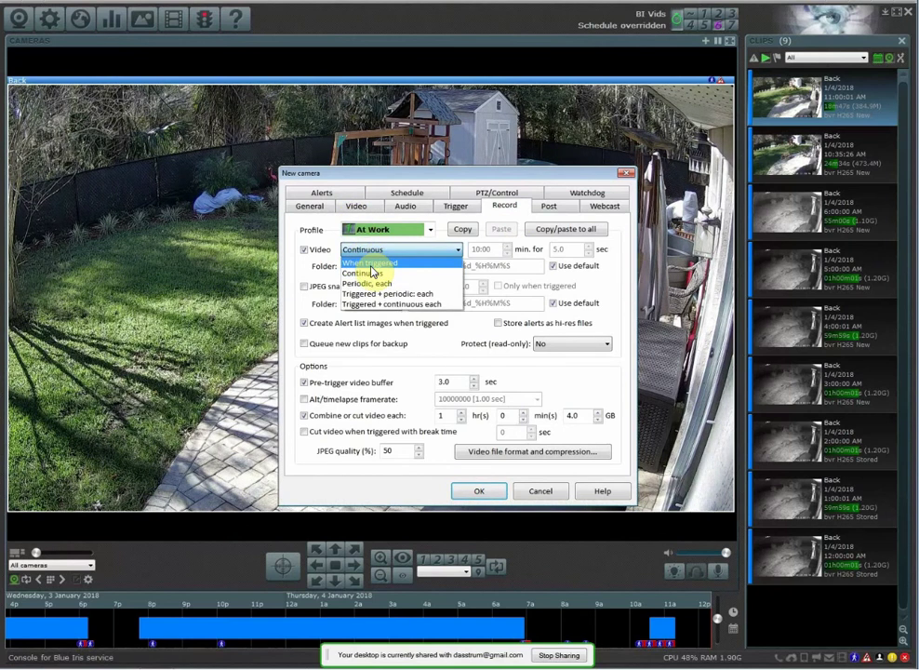
{"action": "left_click", "coordinate": [366, 263]}
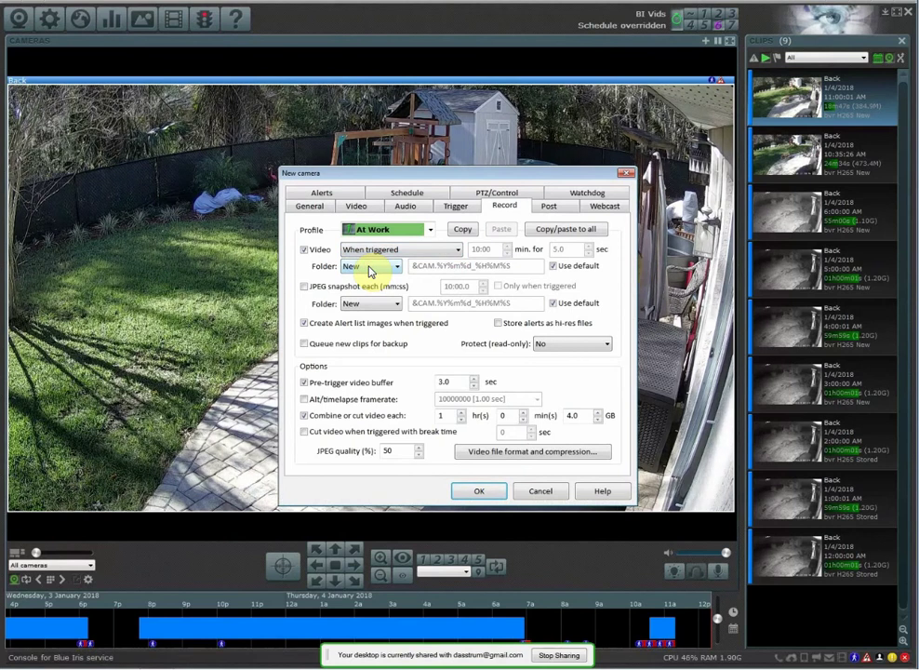
Step: Set the cloned camera's video recording folder to Stored_Alerts, copy the record settings to all profiles, and save the camera
{"action": "left_click", "coordinate": [370, 268]}
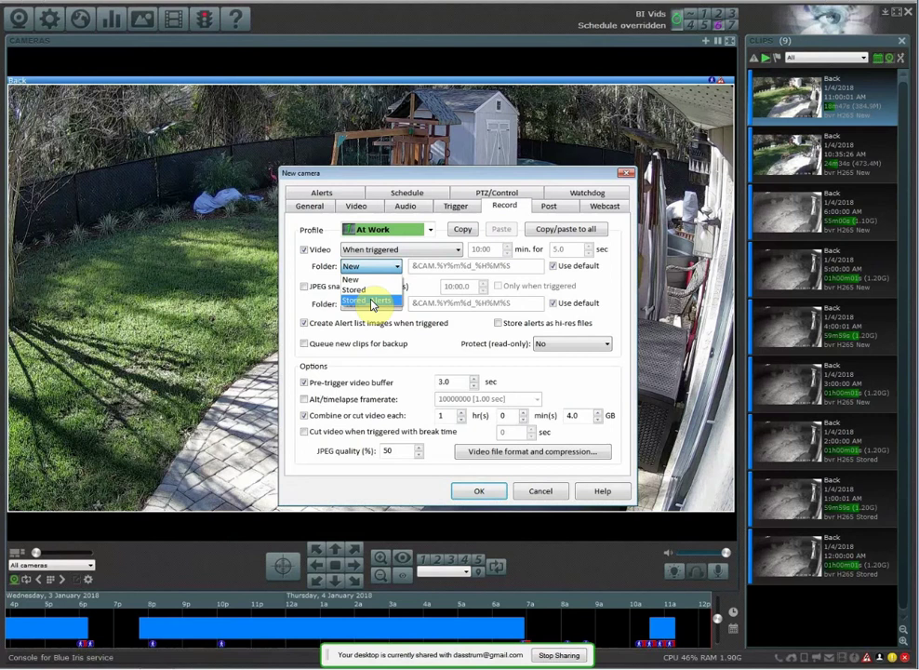
{"action": "left_click", "coordinate": [372, 303]}
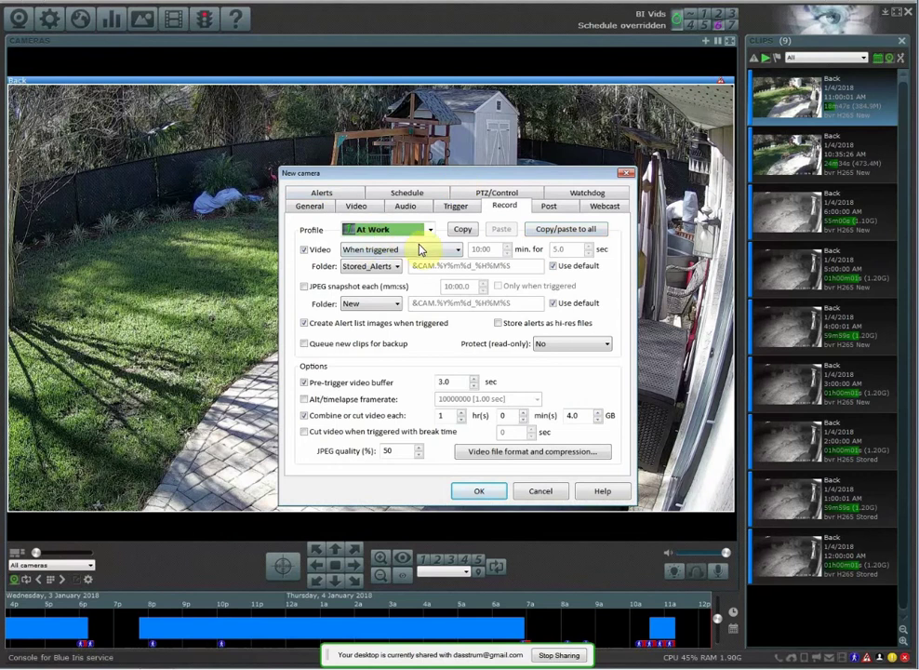
{"action": "left_click", "coordinate": [558, 230]}
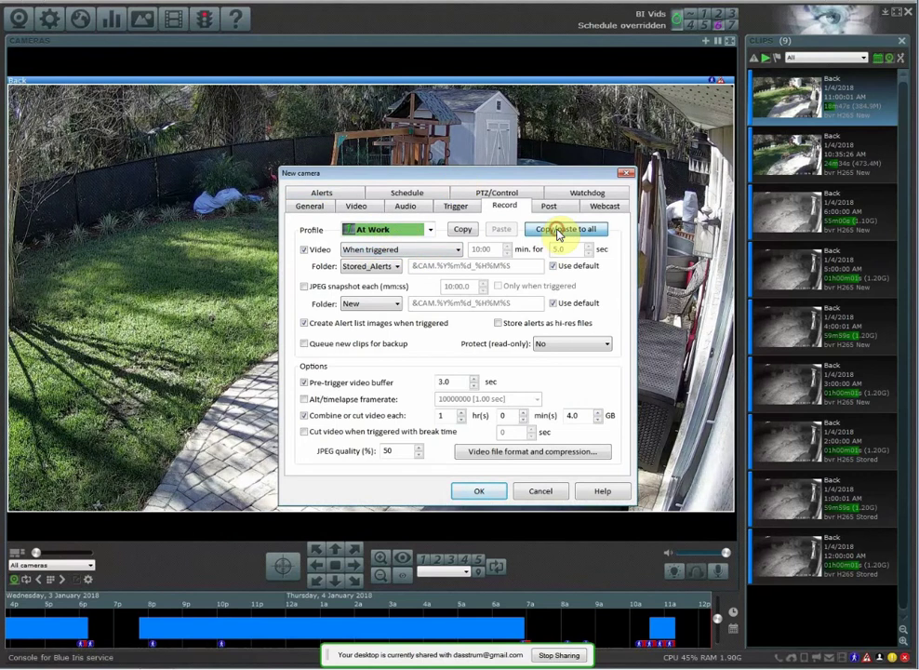
{"action": "left_click", "coordinate": [490, 495]}
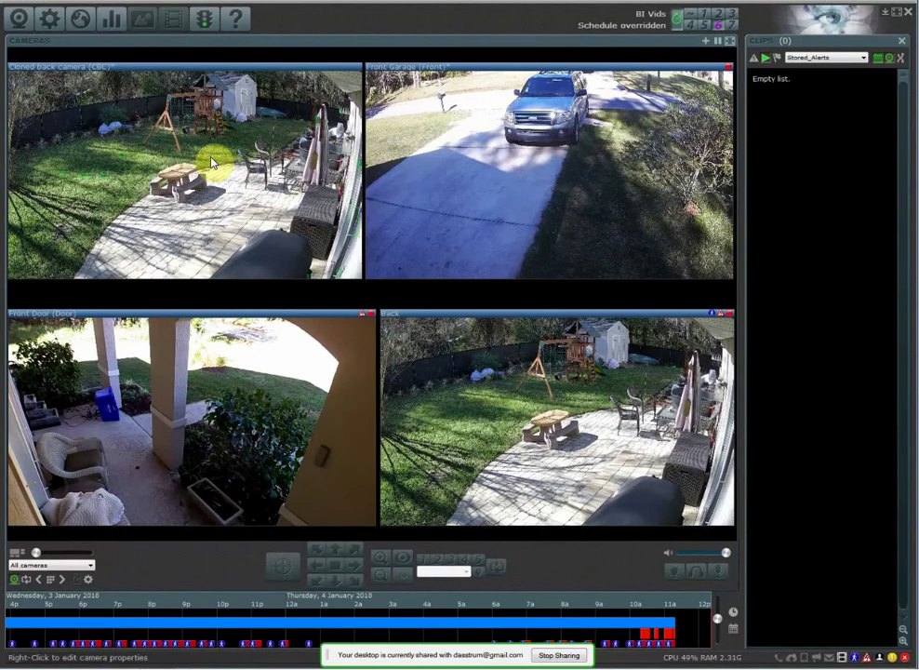
Step: List the clips of the Stored_Alerts folder and manually trigger the cloned back camera
{"action": "left_click", "coordinate": [809, 59]}
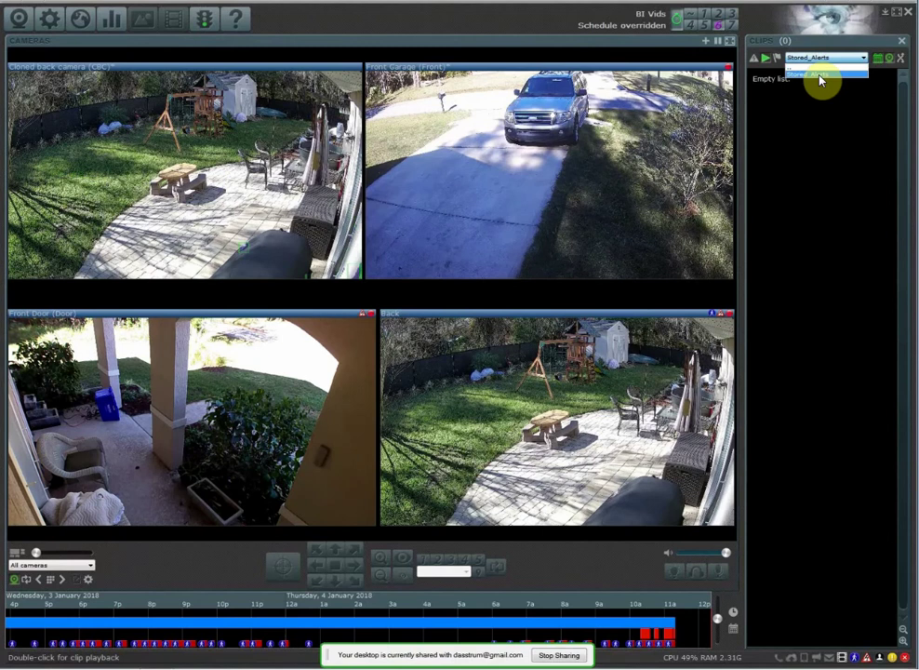
{"action": "right_click", "coordinate": [144, 154]}
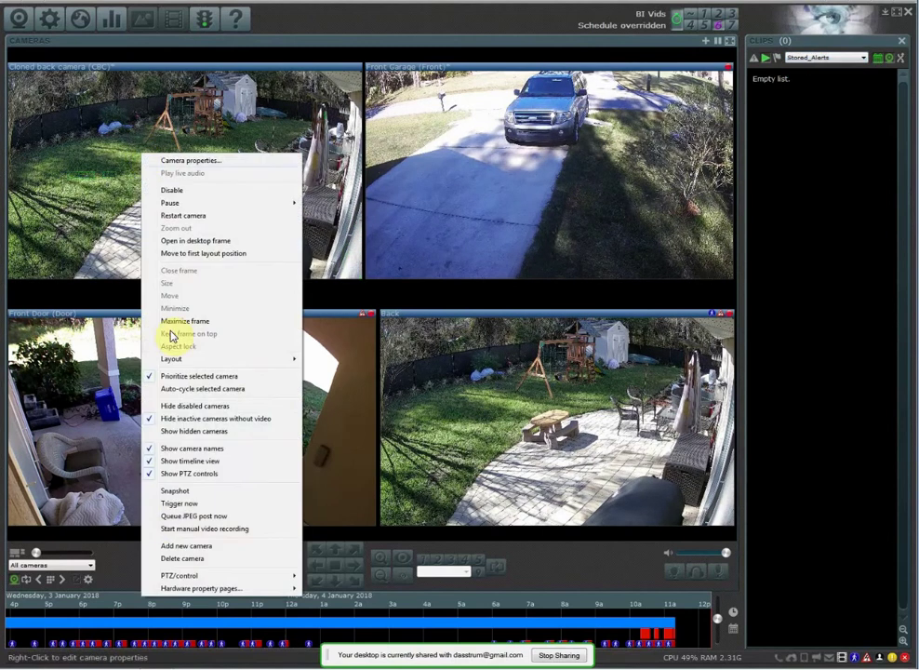
{"action": "left_click", "coordinate": [178, 504]}
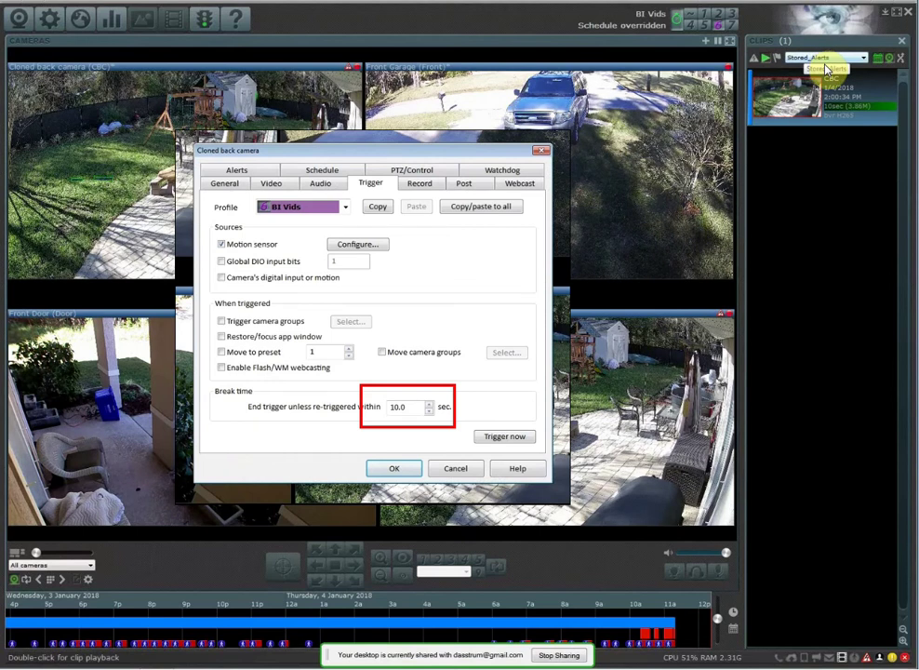
Step: Check the storage limit and the delete action of the Stored_Alerts folder in the clips and archiving options
{"action": "left_click", "coordinate": [48, 19]}
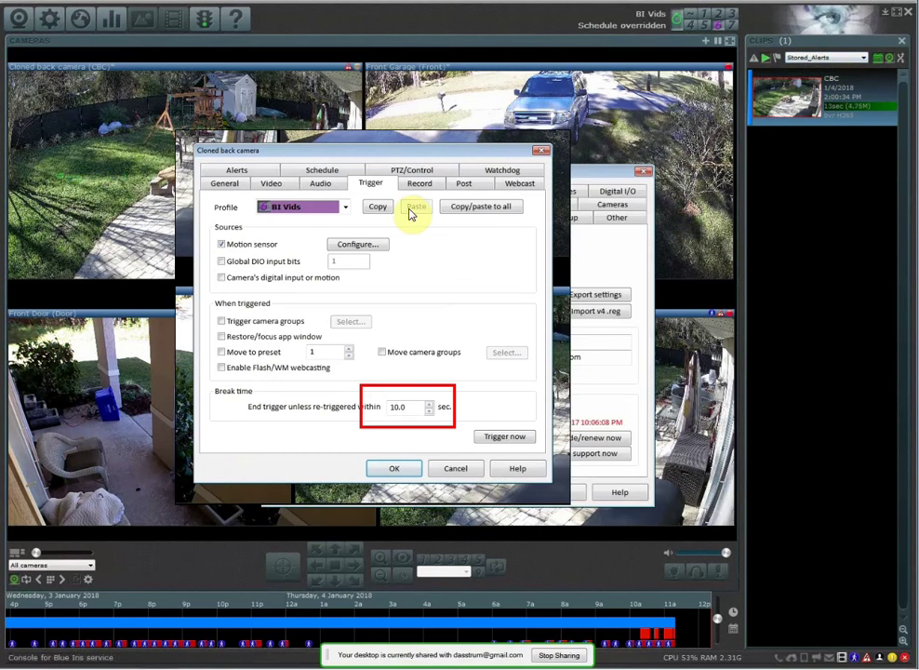
{"action": "key", "text": "Escape"}
{"action": "left_click", "coordinate": [369, 216]}
{"action": "left_click", "coordinate": [316, 372]}
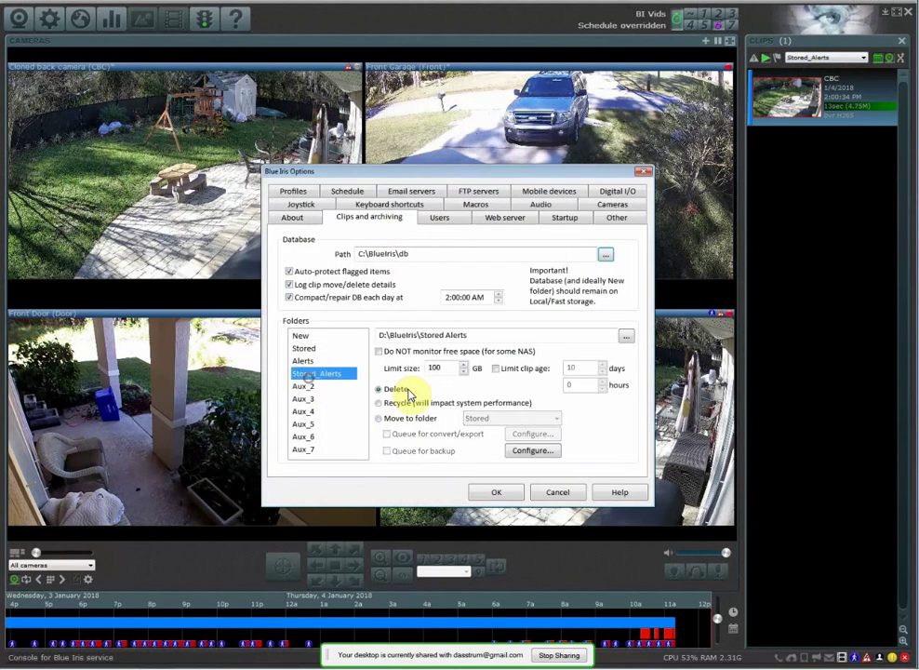
{"action": "double_click", "coordinate": [435, 367]}
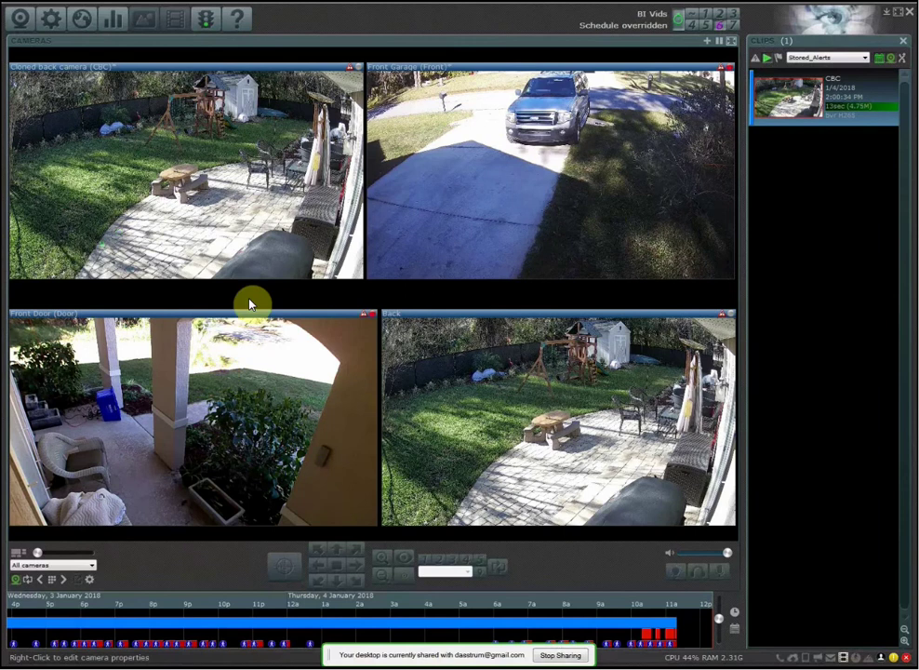
Step: Mark the cloned back camera as Hidden in its general properties and save the change
{"action": "right_click", "coordinate": [151, 131]}
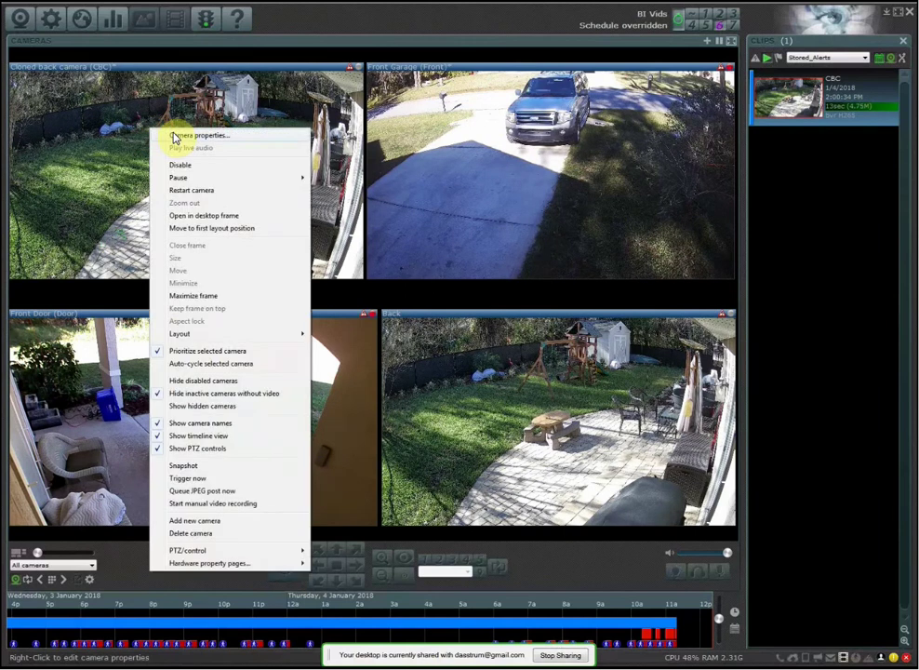
{"action": "left_click", "coordinate": [176, 137]}
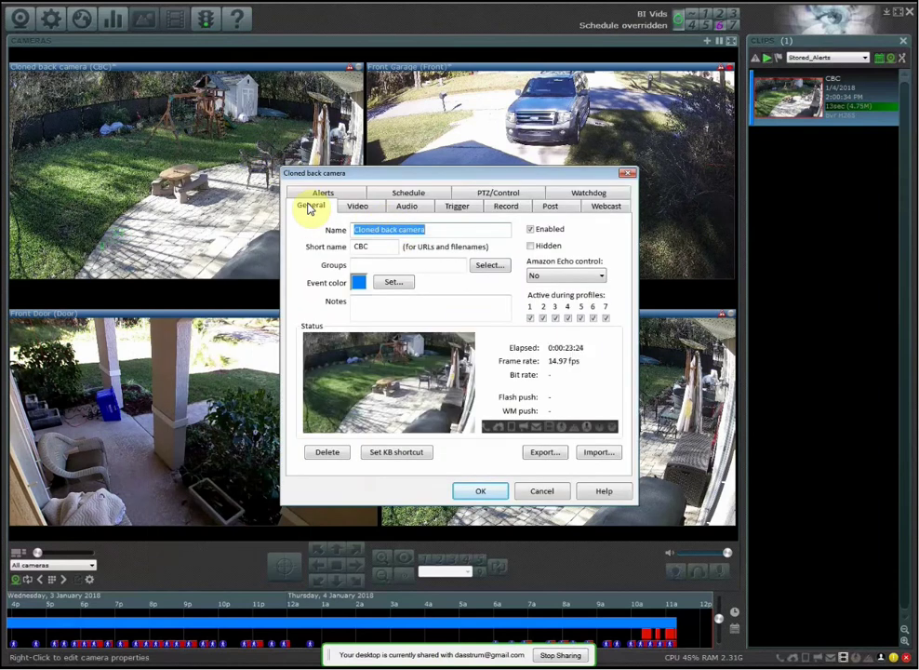
{"action": "left_click", "coordinate": [310, 206]}
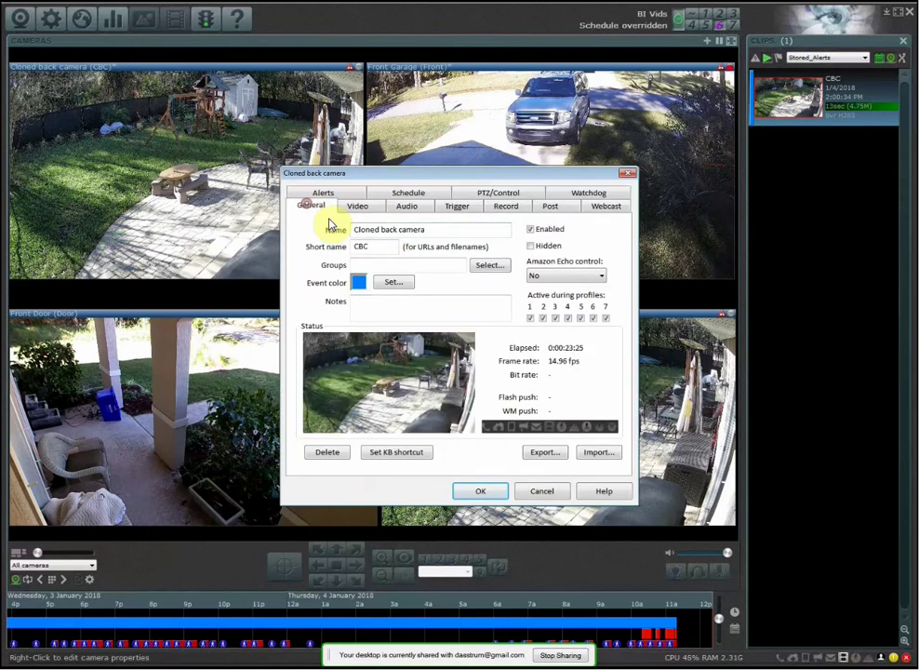
{"action": "left_click", "coordinate": [530, 246]}
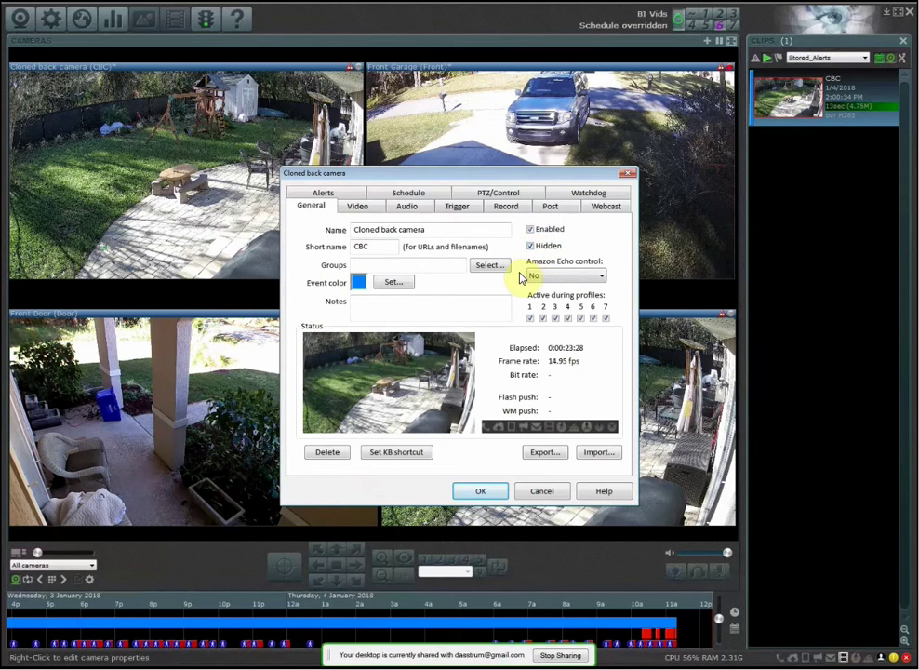
{"action": "left_click", "coordinate": [475, 491]}
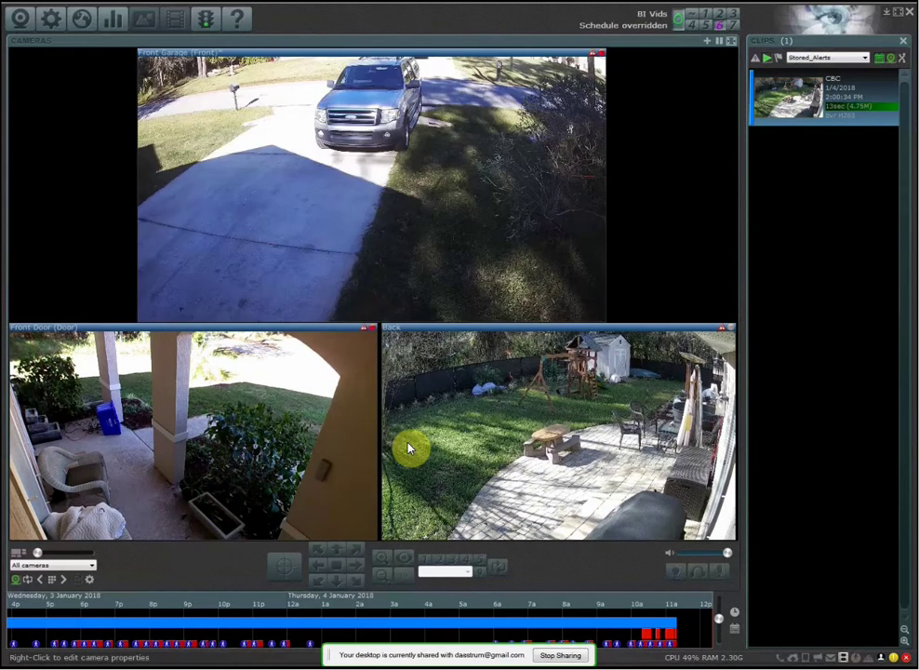
Step: Show the hidden cameras in the live view, then switch their display off again
{"action": "right_click", "coordinate": [647, 159]}
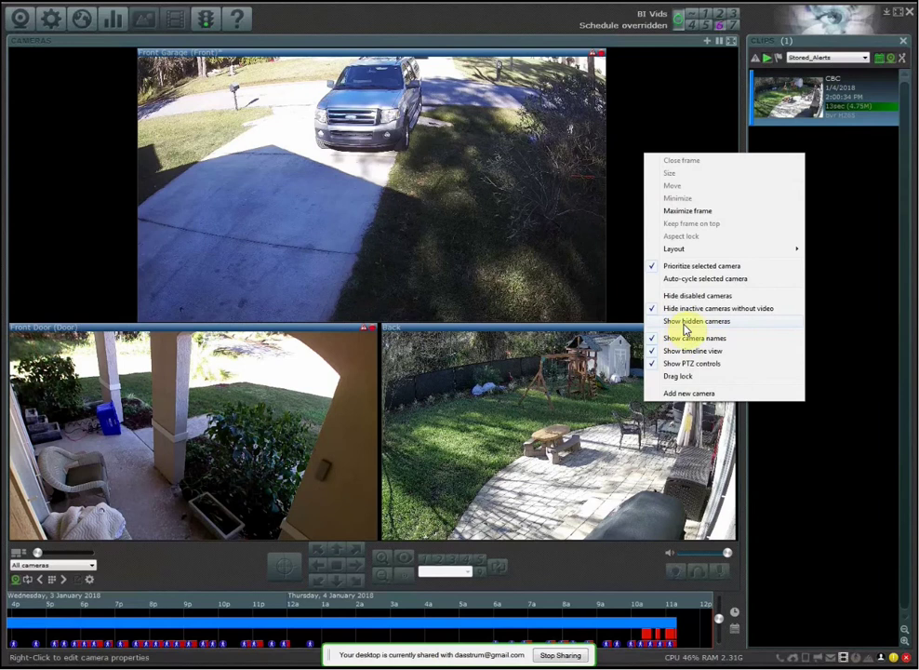
{"action": "left_click", "coordinate": [660, 321]}
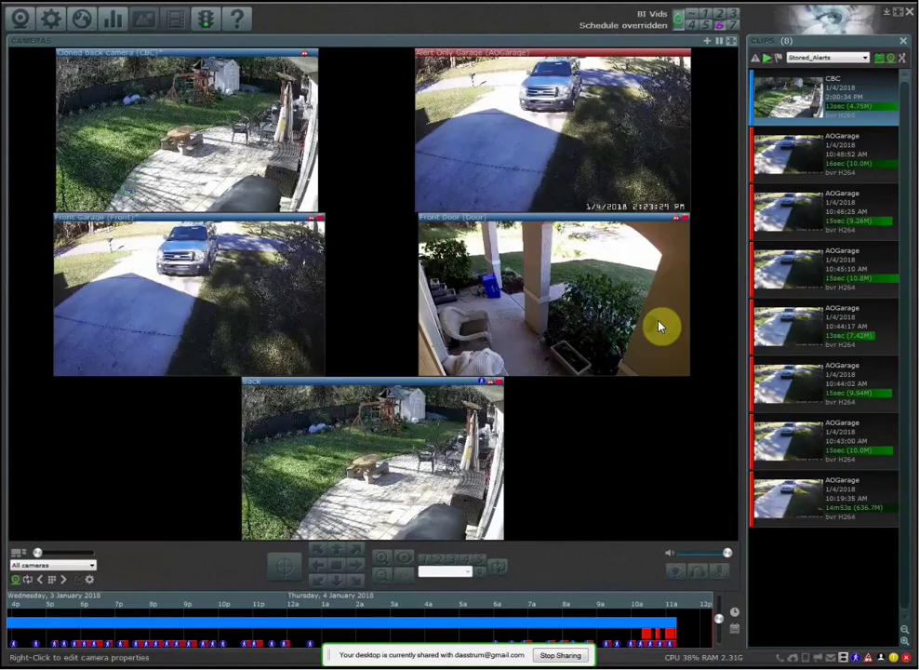
{"action": "right_click", "coordinate": [559, 433]}
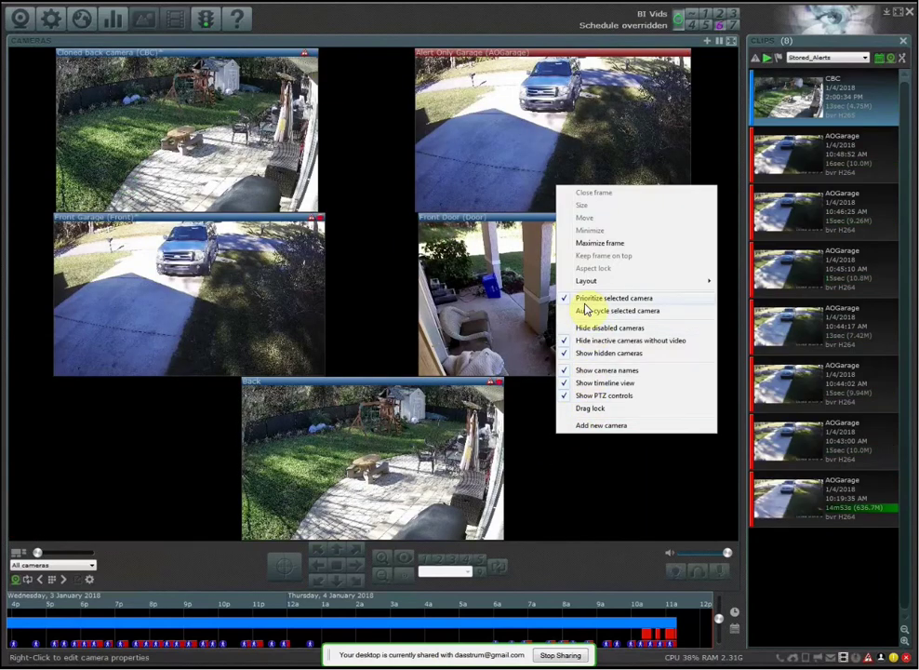
{"action": "left_click", "coordinate": [561, 353]}
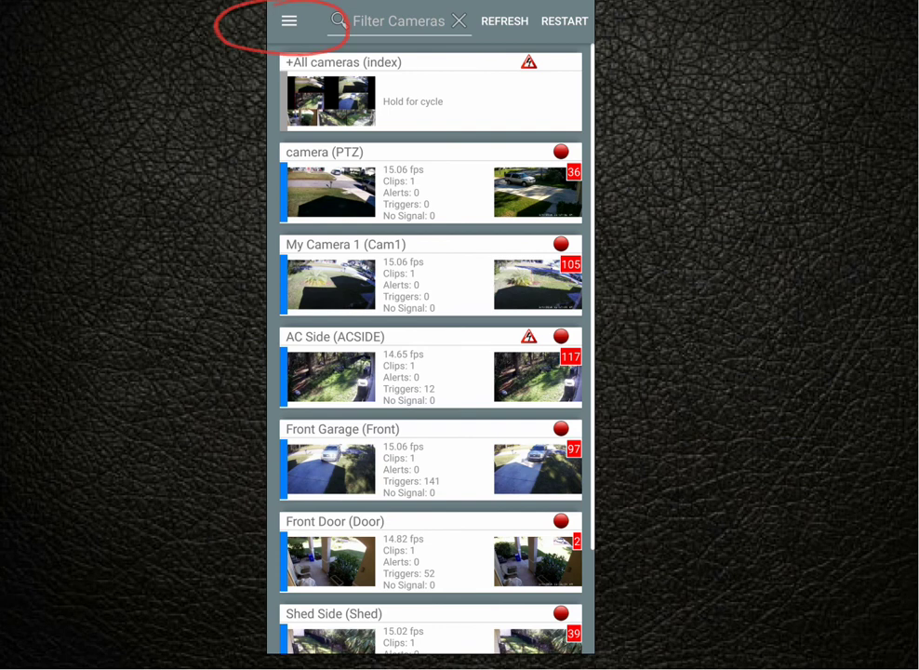
Step: Switch to the Blue Iris mobile app and open its main menu from the camera list
{"action": "left_click", "coordinate": [289, 20]}
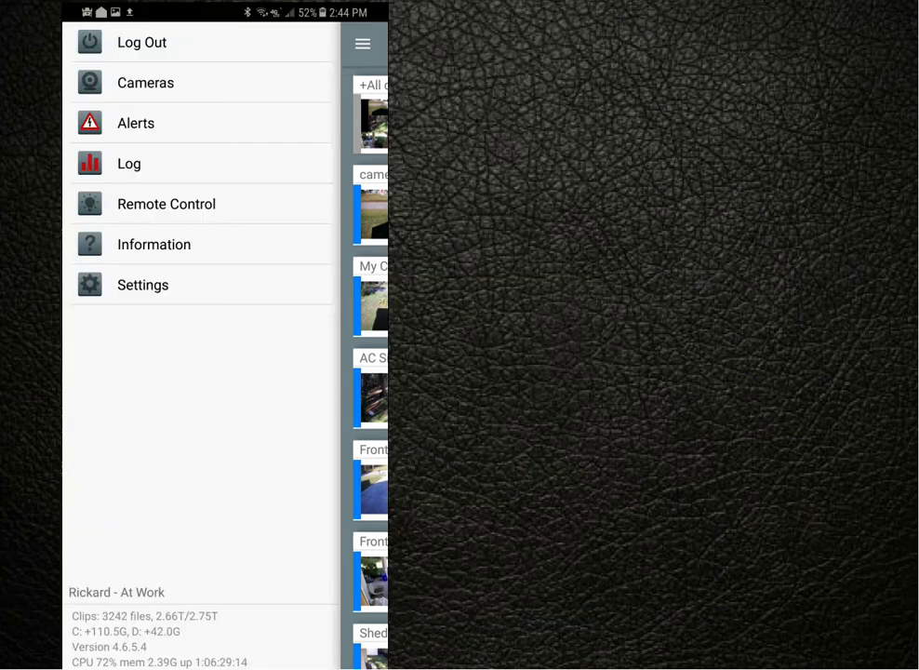